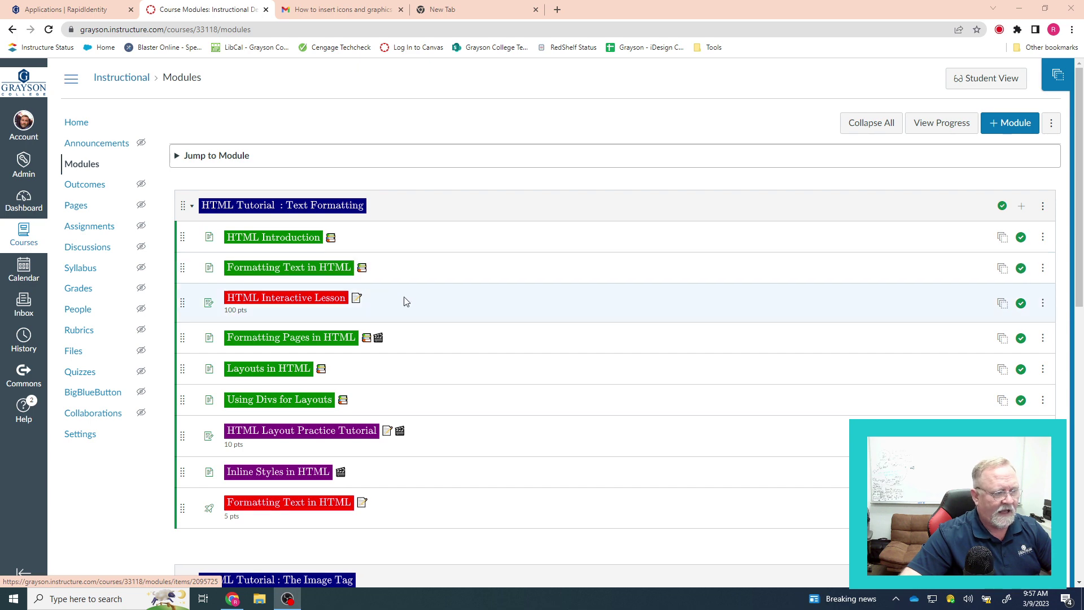
Step: View the Meet Your Instructor page, then return to the course modules list
scroll(411, 307, "down", 5)
scroll(457, 314, "down", 5)
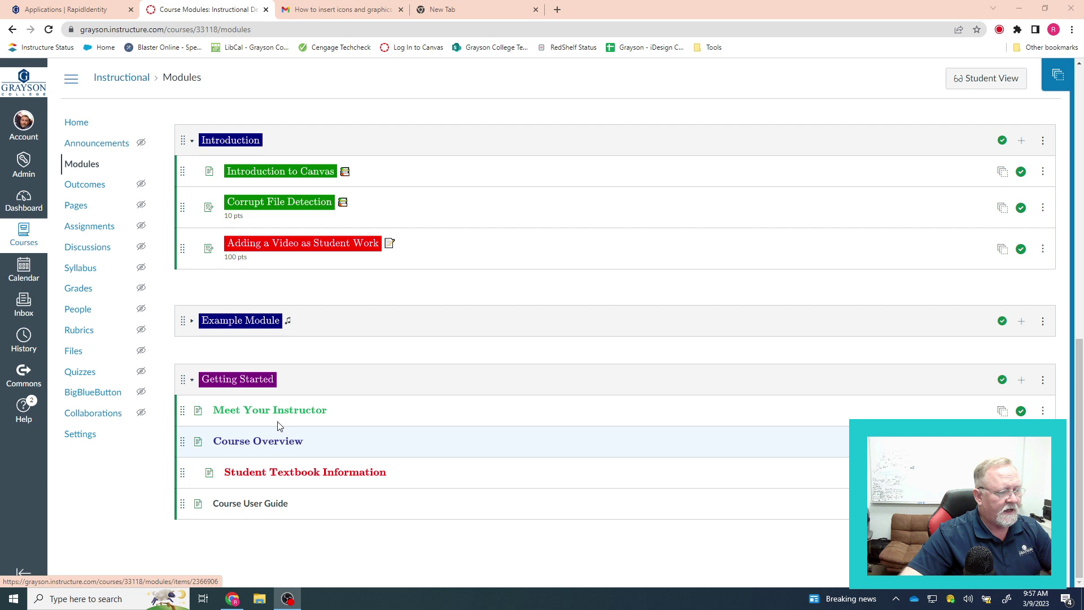
scroll(327, 425, "up", 2)
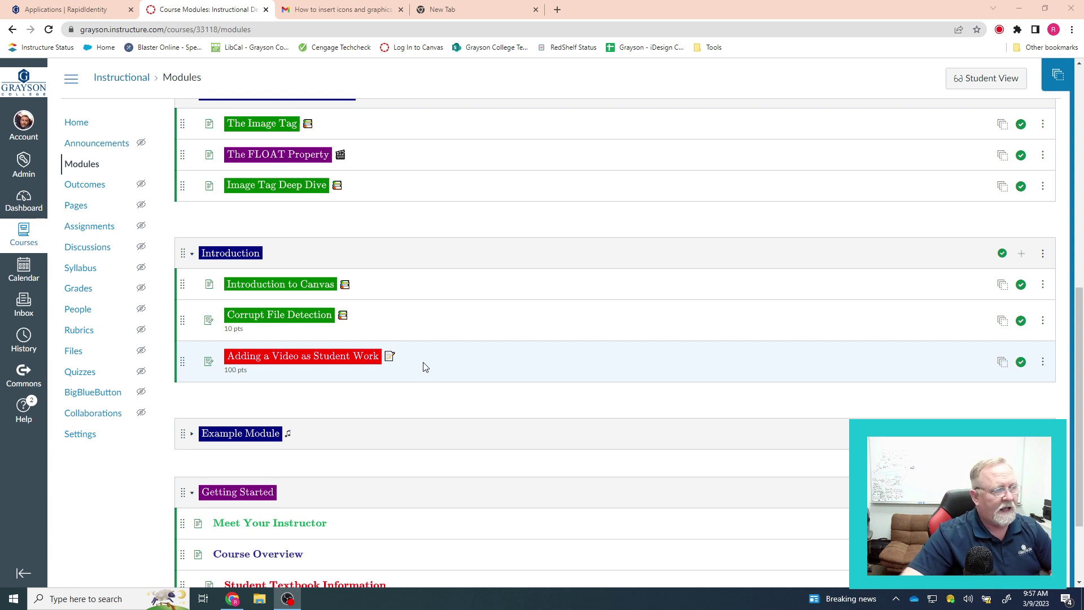
scroll(425, 367, "up", 4)
scroll(426, 368, "down", 5)
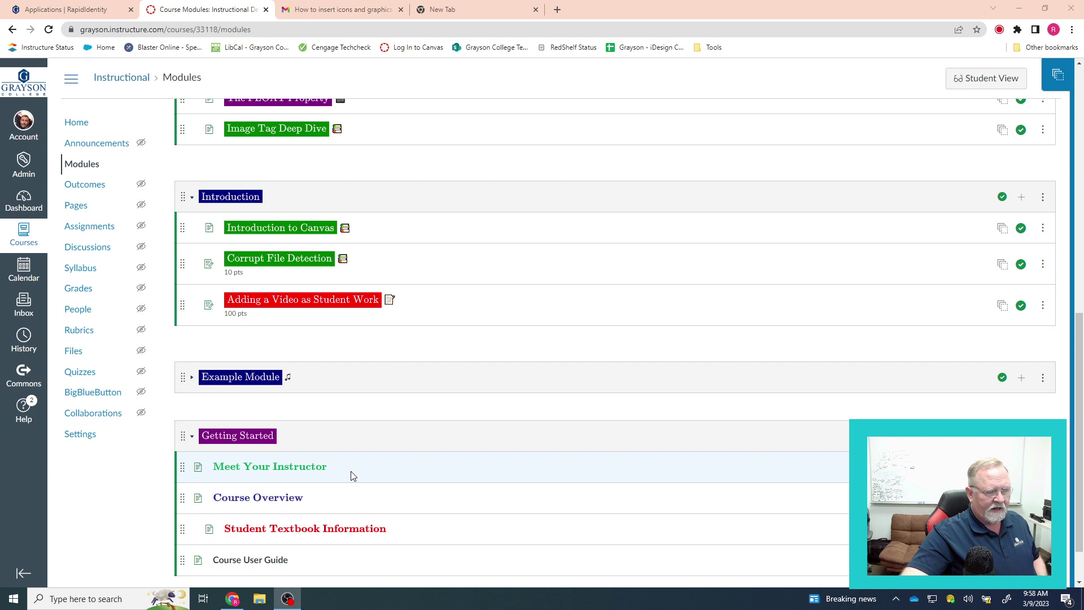
left_click(288, 471)
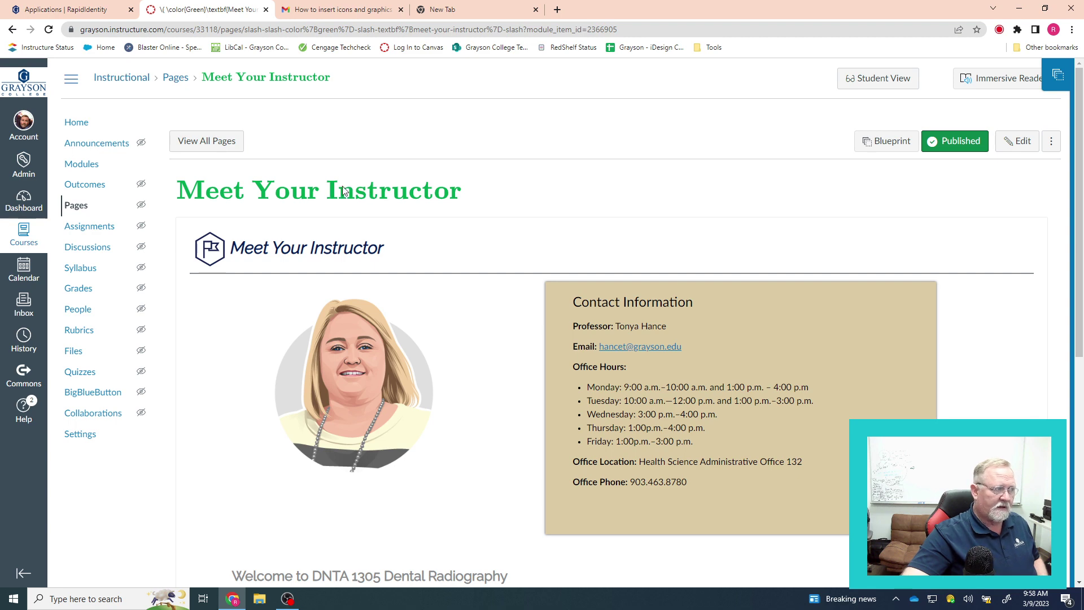
left_click(13, 29)
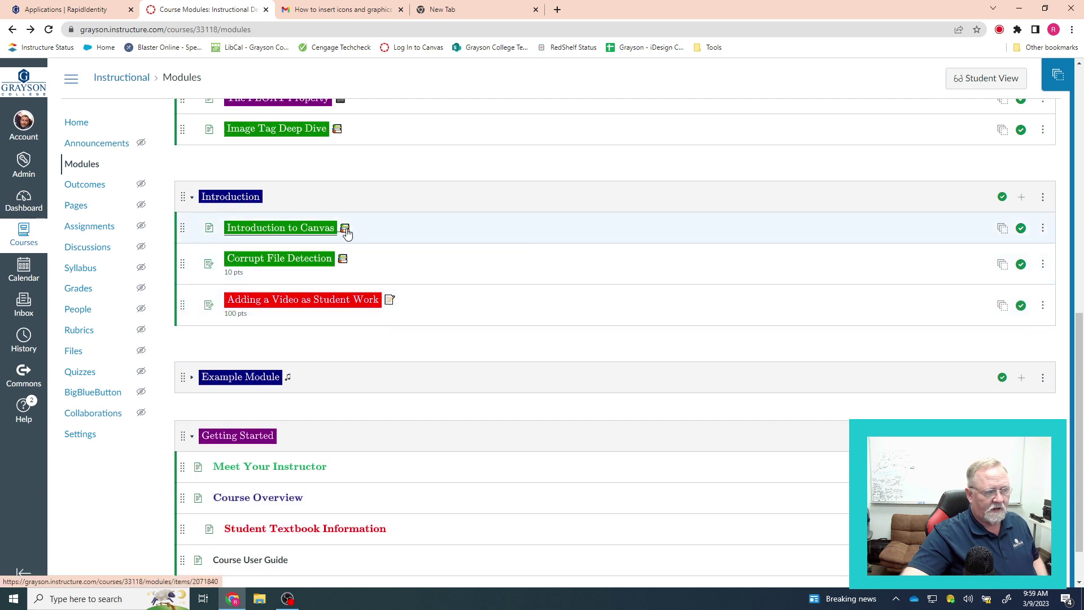
Step: Edit the Course User Guide item's details and select its entire existing title
mouse_move(345, 266)
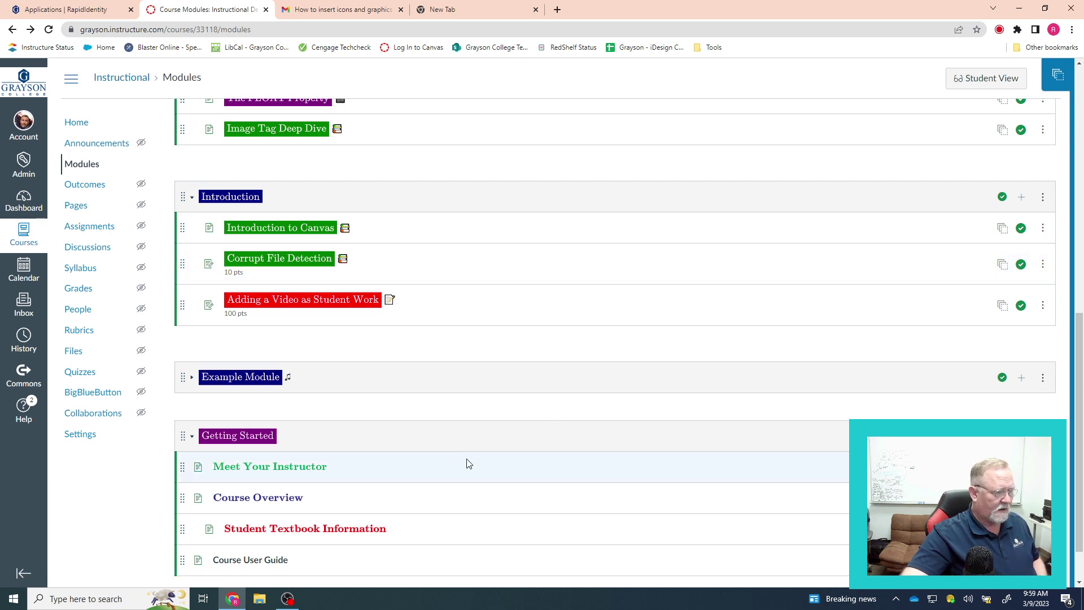
scroll(547, 560, "down", 1)
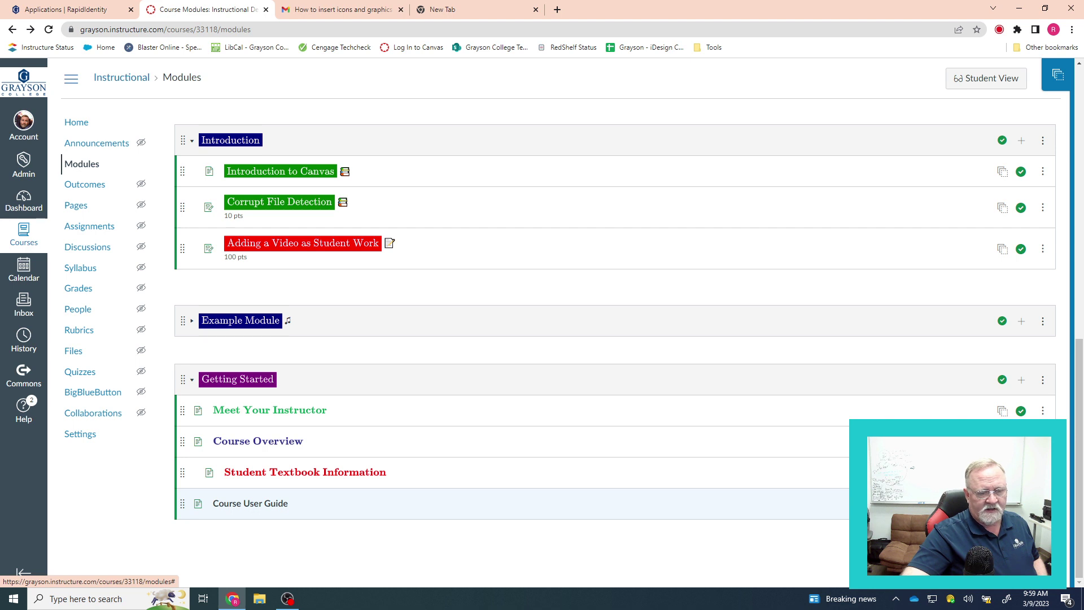
left_click(1043, 320)
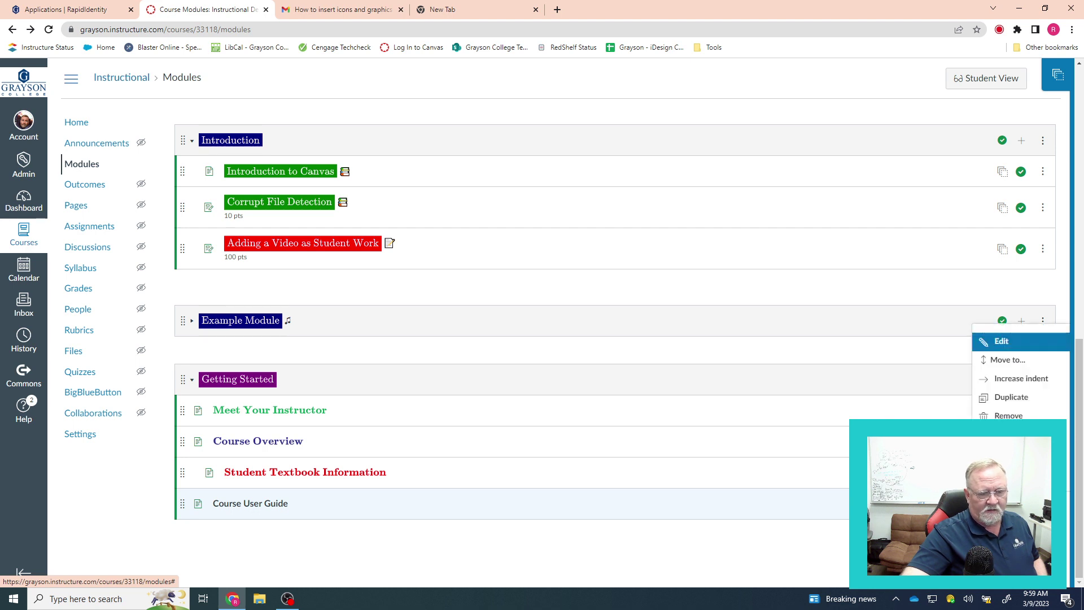
left_click(1003, 343)
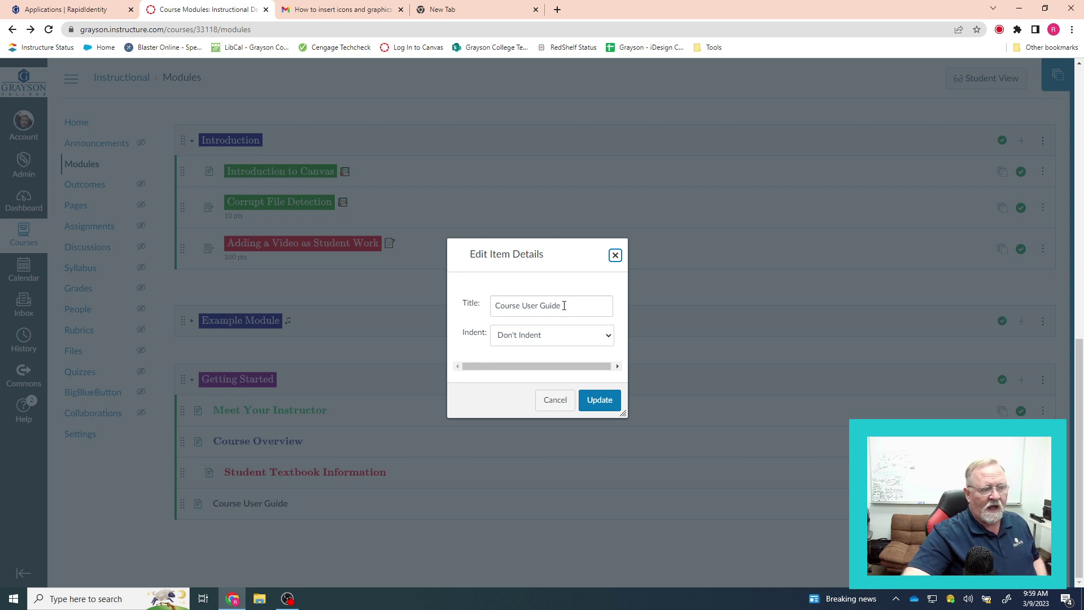
left_click_drag(564, 305, 460, 309)
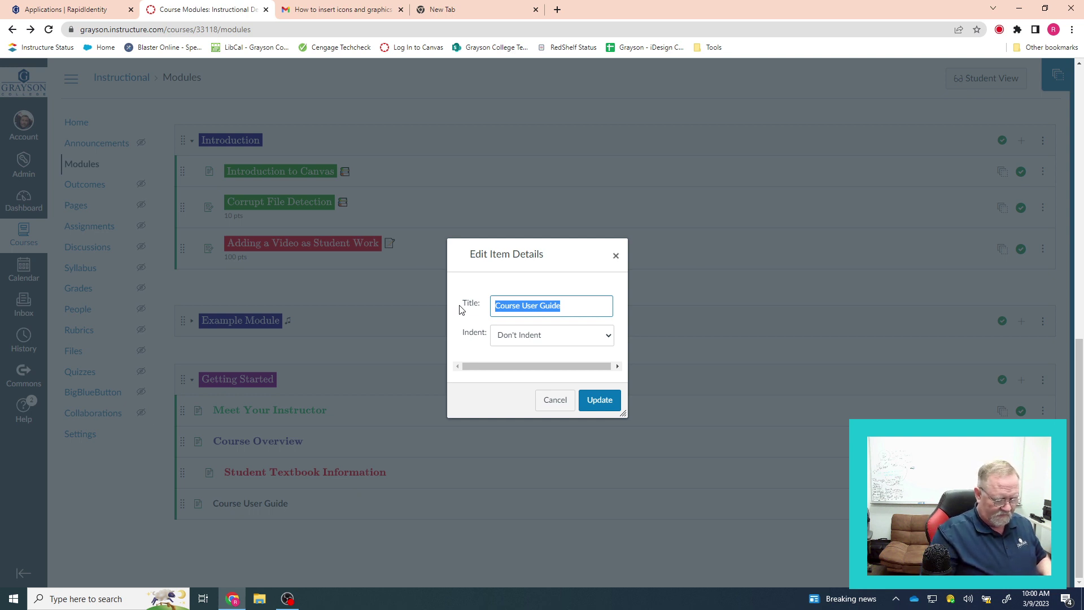
Step: Replace the title with \( \color{purple}{Course User Guide} \), leaving the cursor at its end
type("\\(")
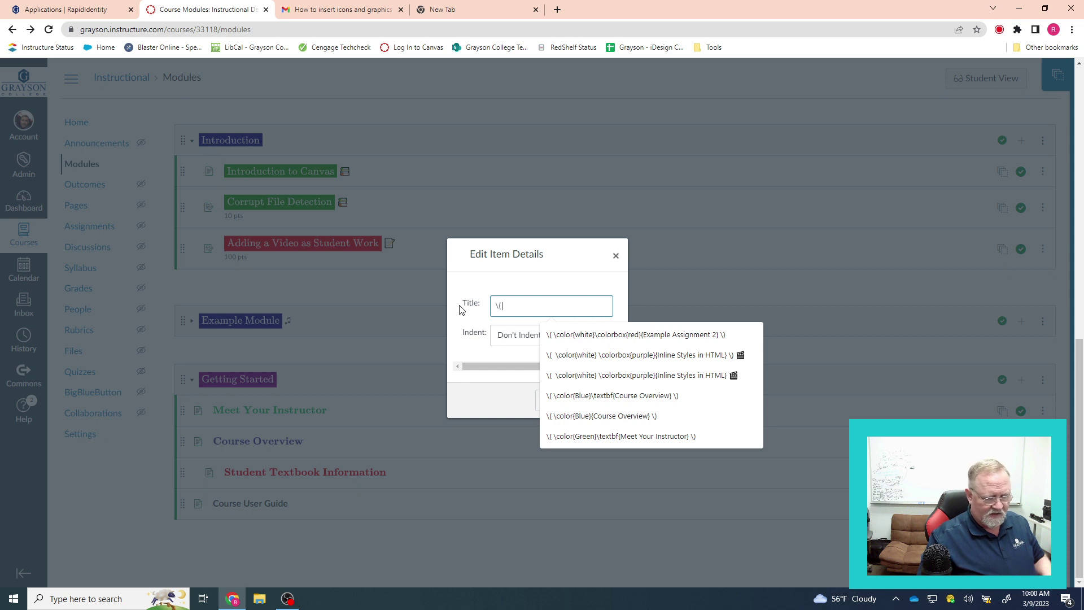
type("\\")
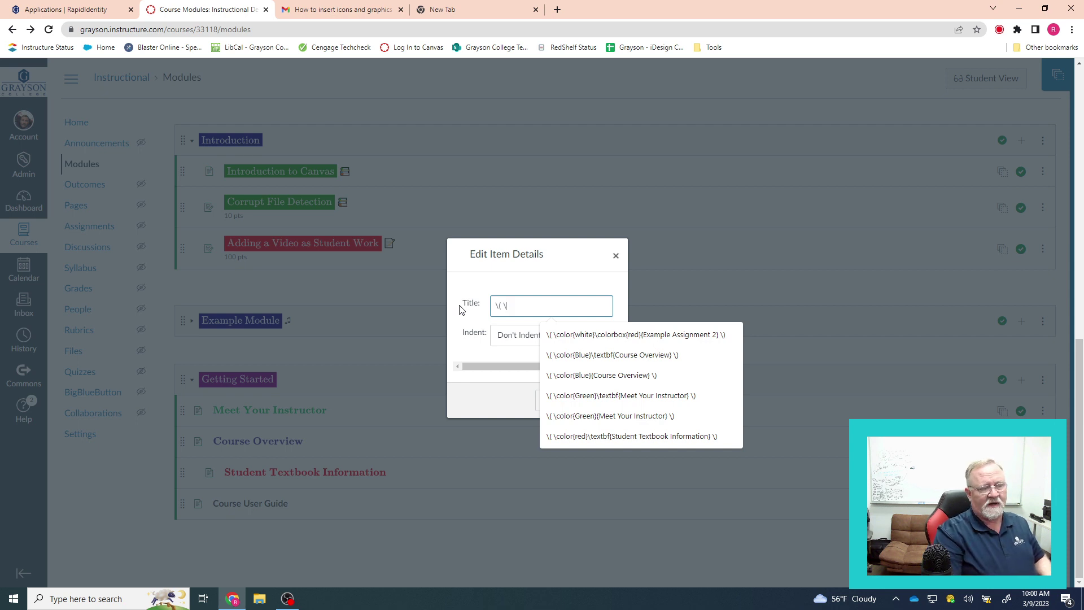
type("colo")
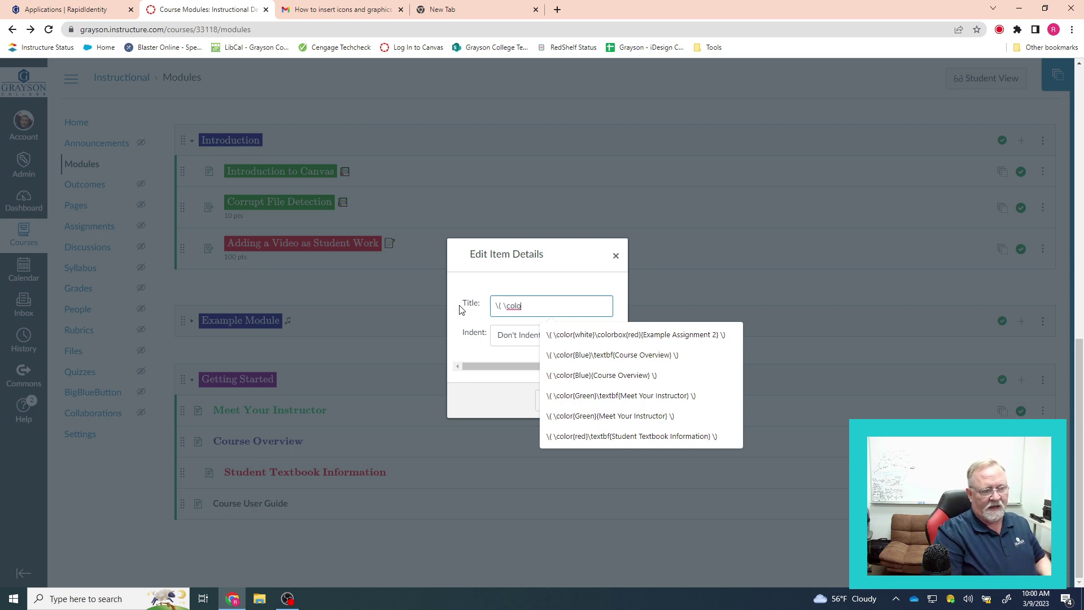
type("r")
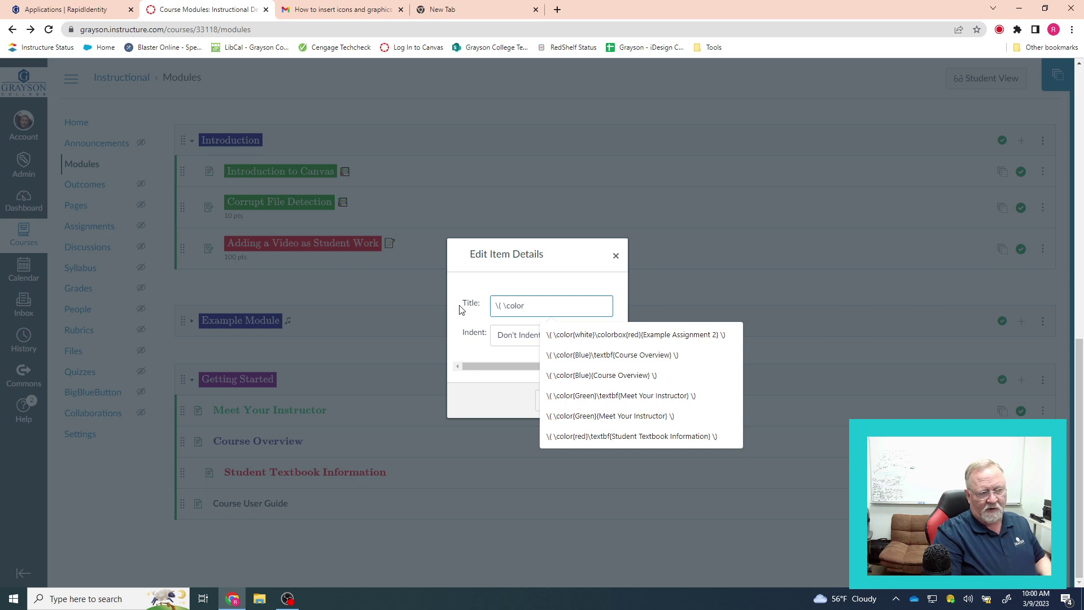
type("{purple}{")
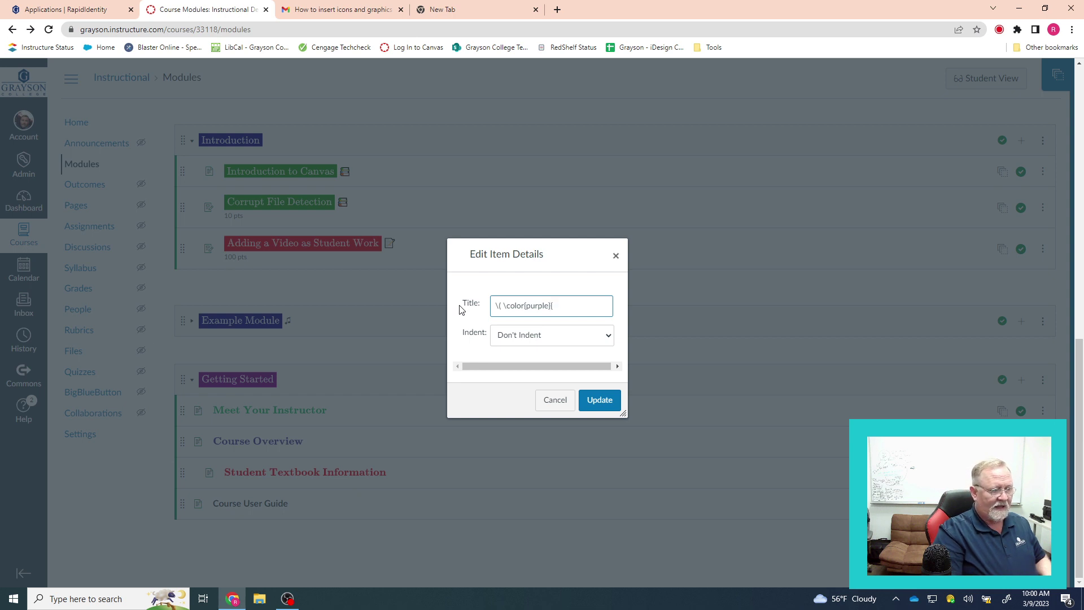
type("Course")
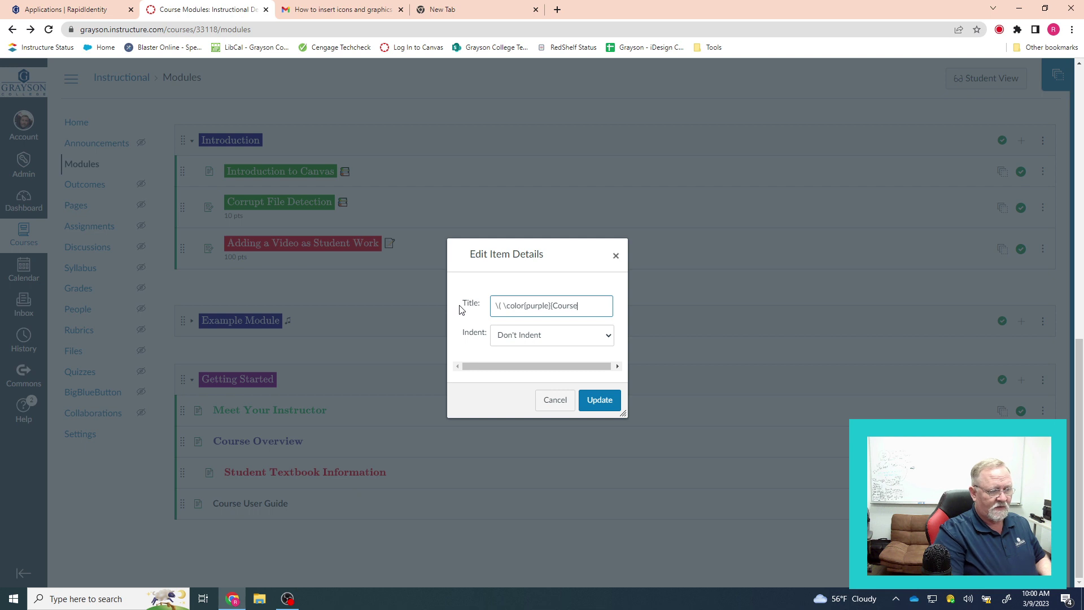
type(" User")
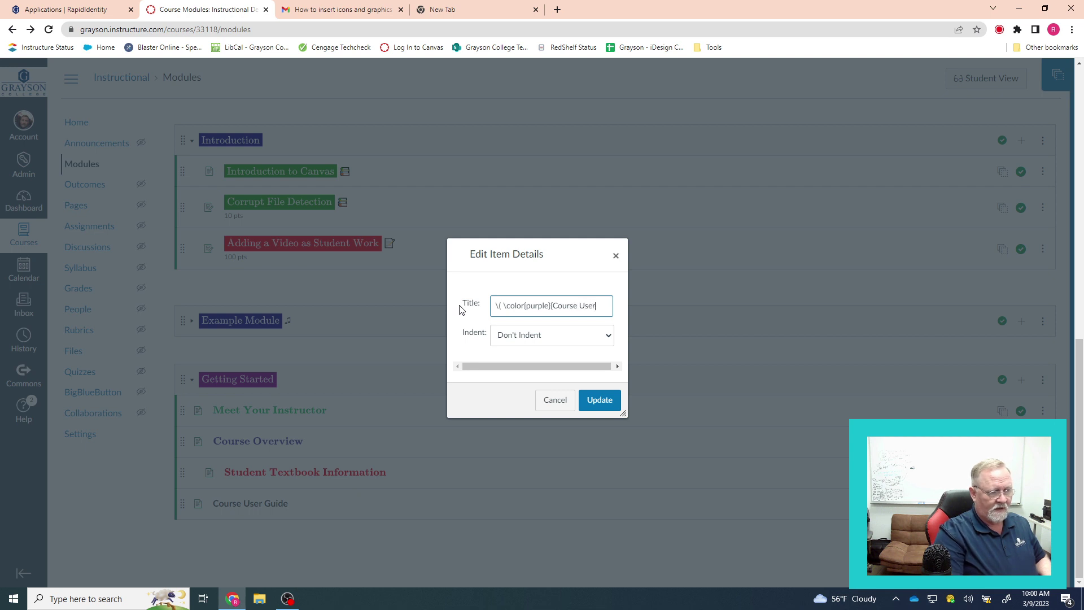
type(" Guide")
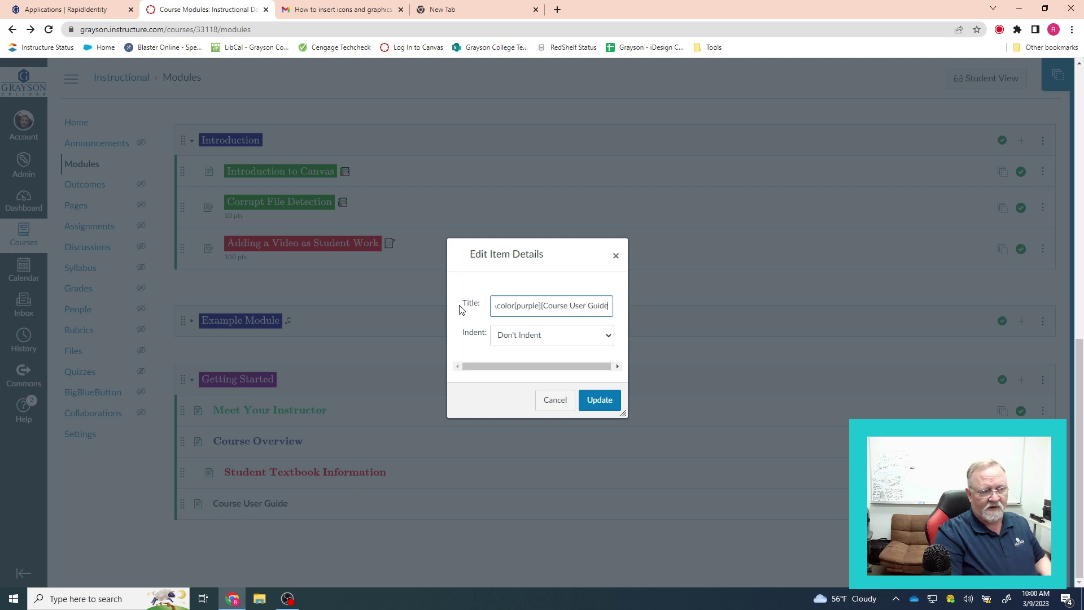
type("}")
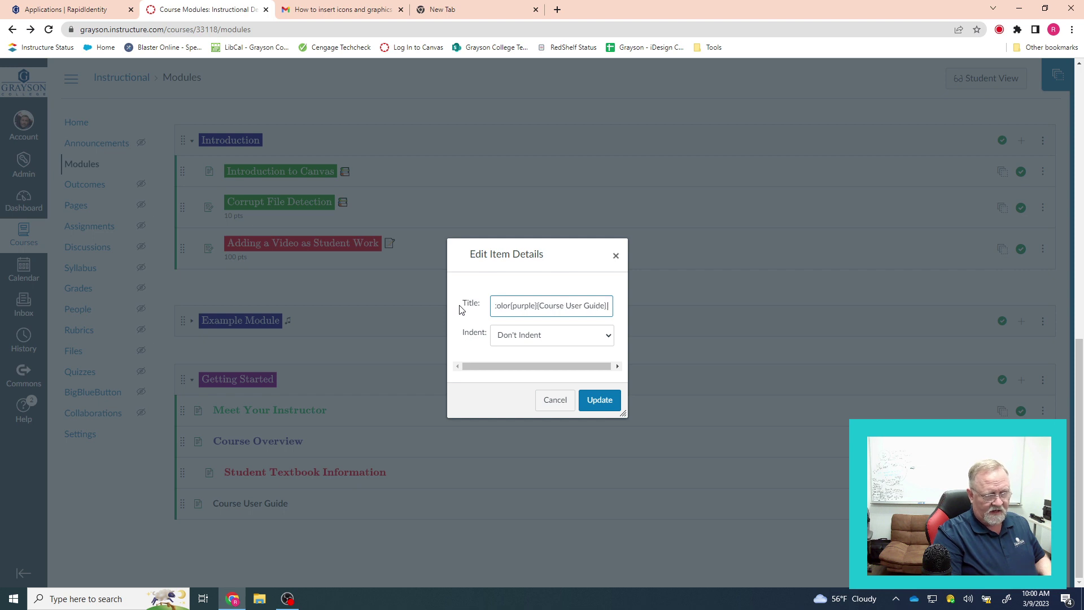
type(" \\)")
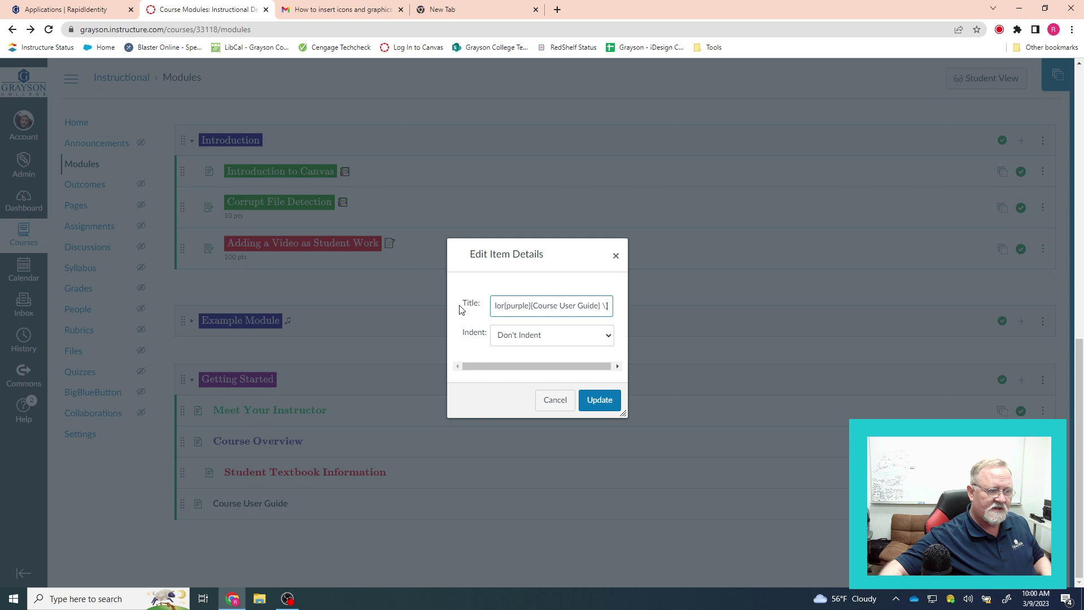
left_click(528, 315)
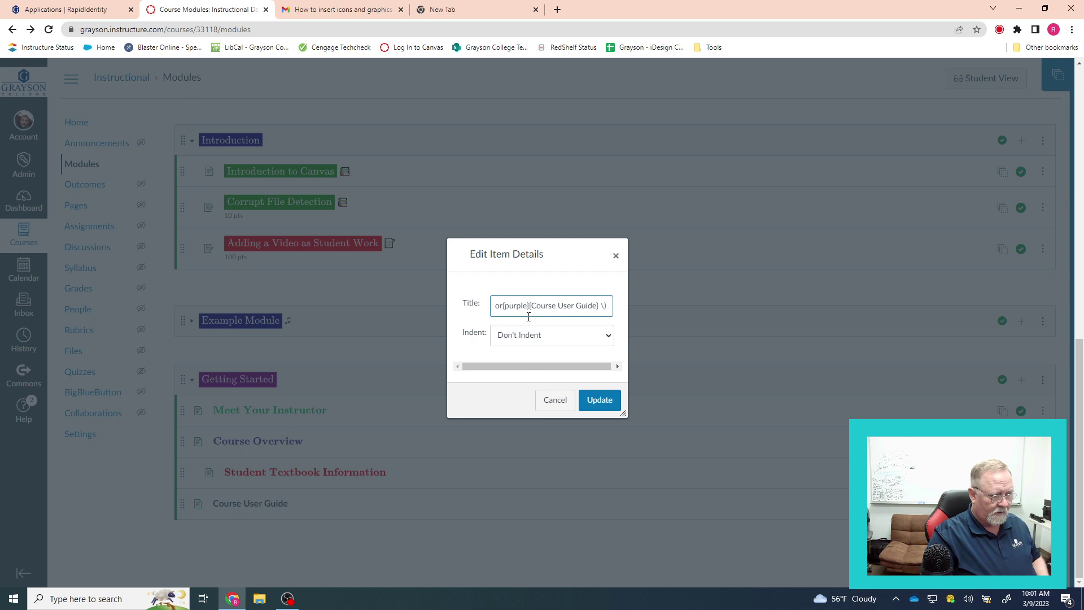
Step: Append the books emoji from the recently used emojis after the LaTeX title
key("super+period")
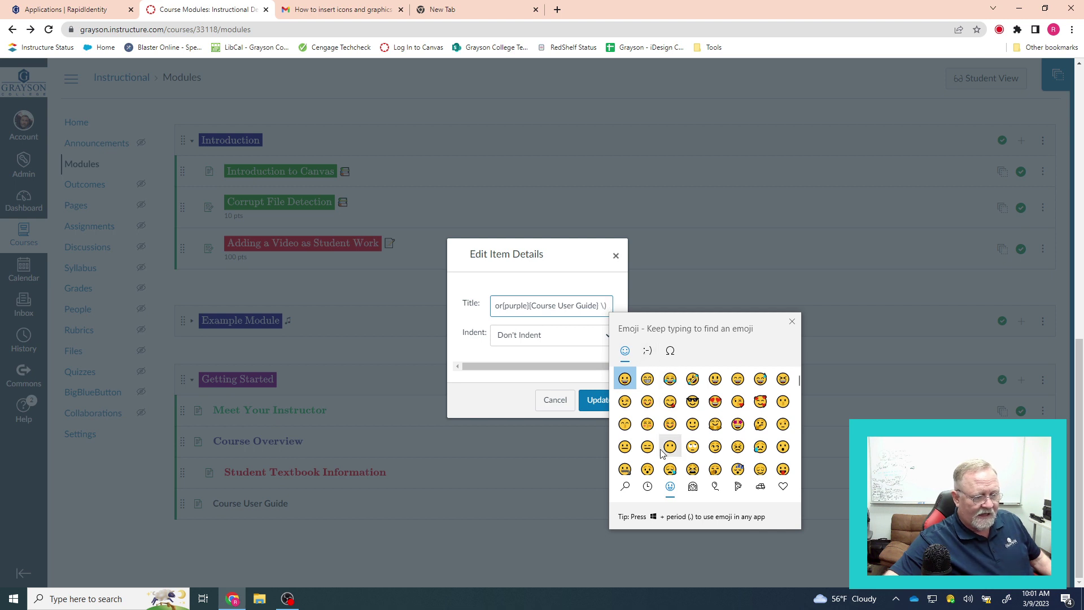
left_click(647, 487)
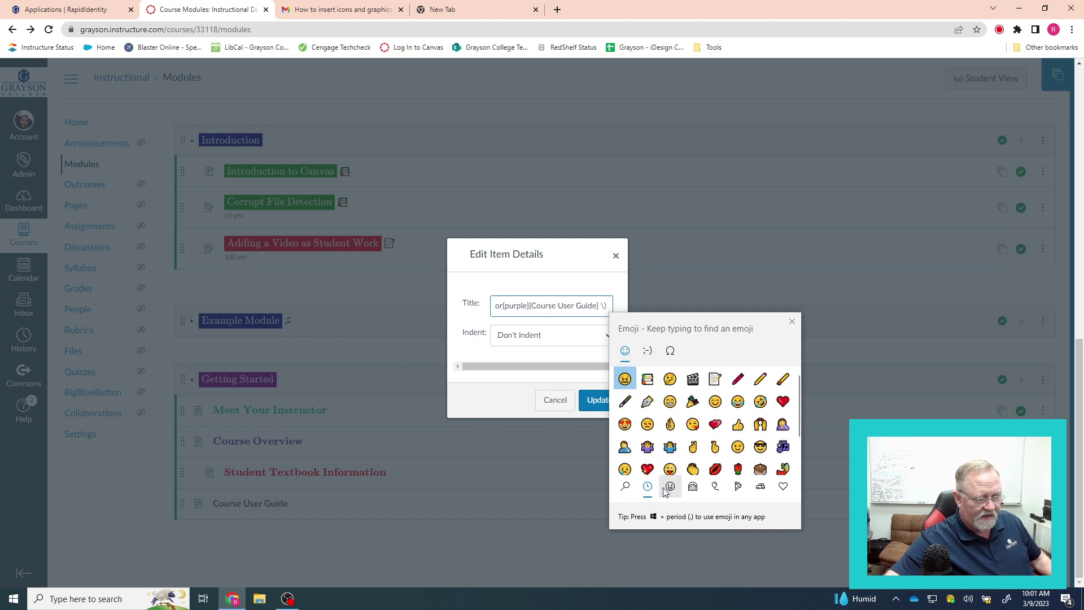
left_click(692, 487)
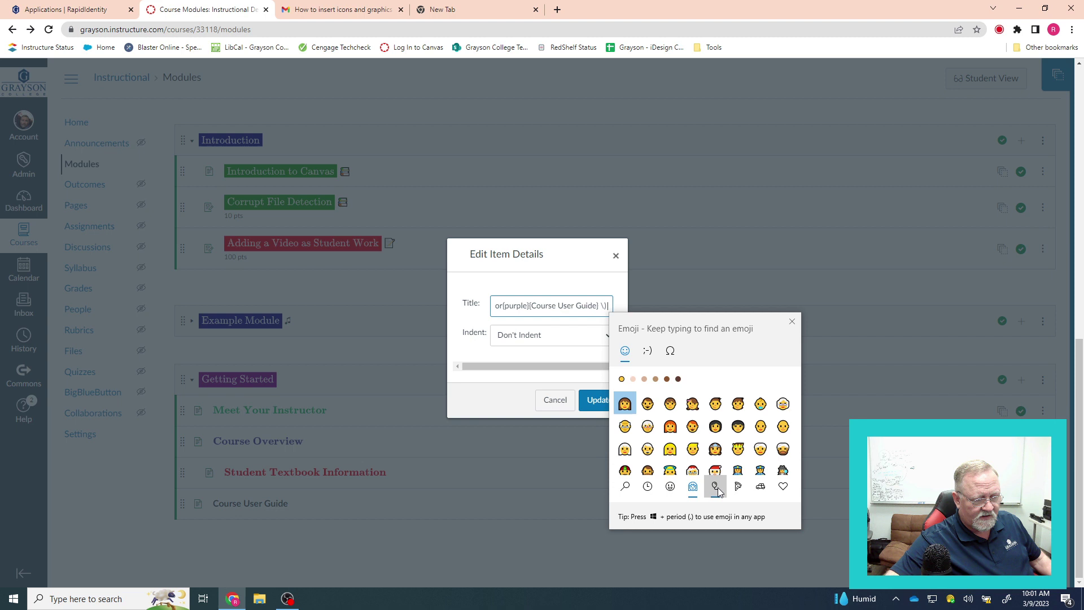
left_click(716, 488)
left_click(738, 487)
left_click(761, 486)
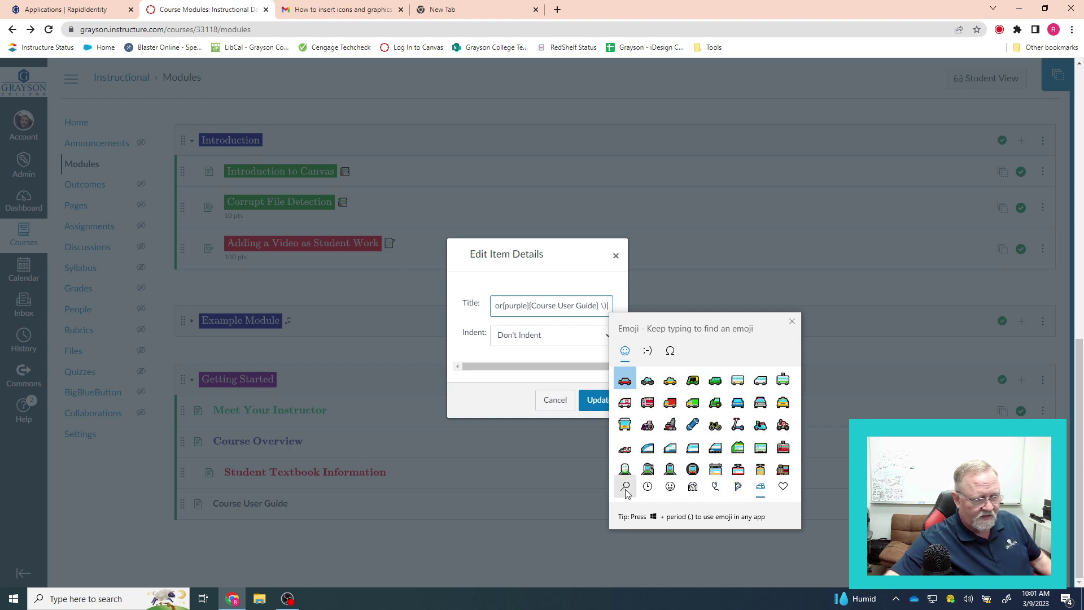
left_click(649, 489)
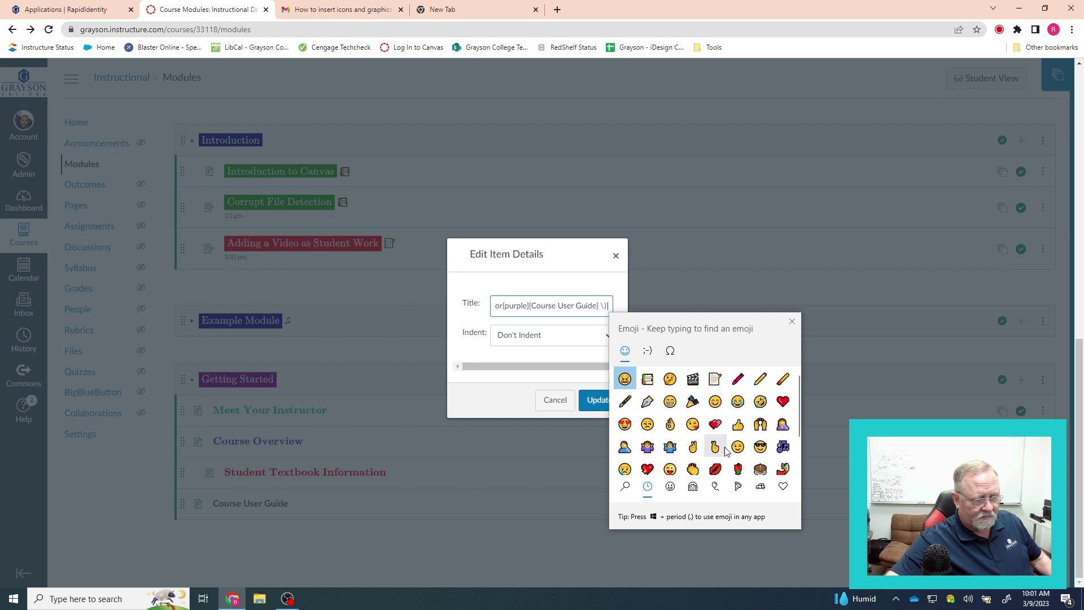
scroll(726, 450, "down", 1)
scroll(725, 450, "up", 1)
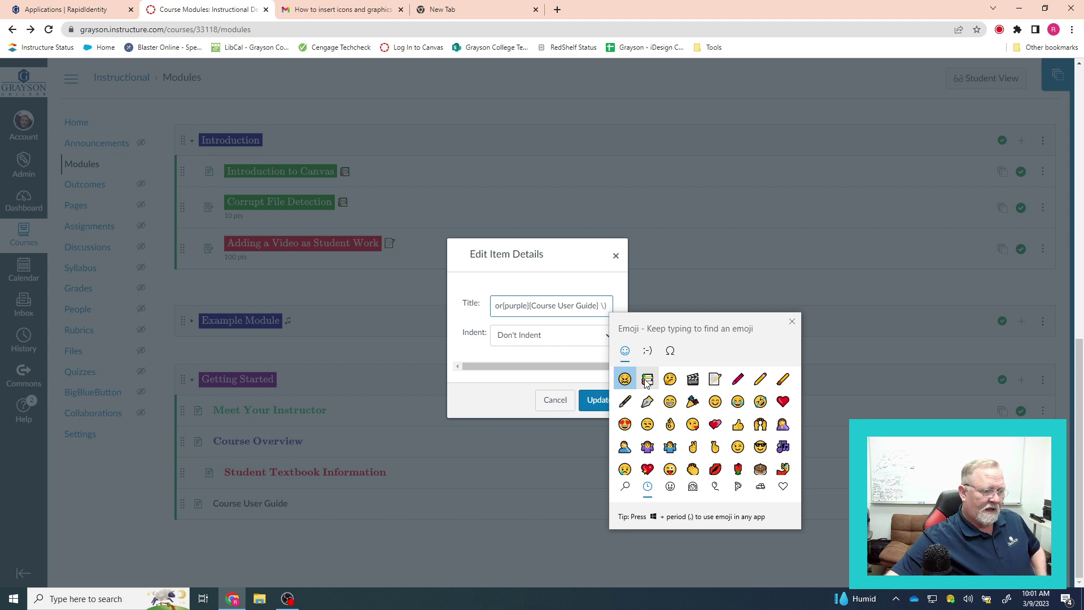
left_click(647, 381)
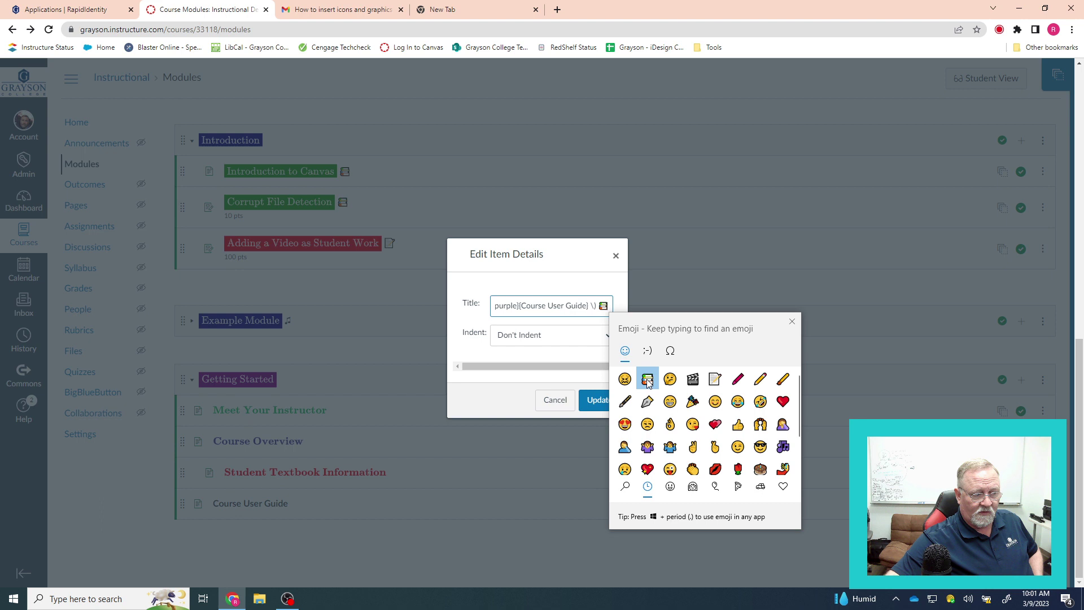
left_click(791, 321)
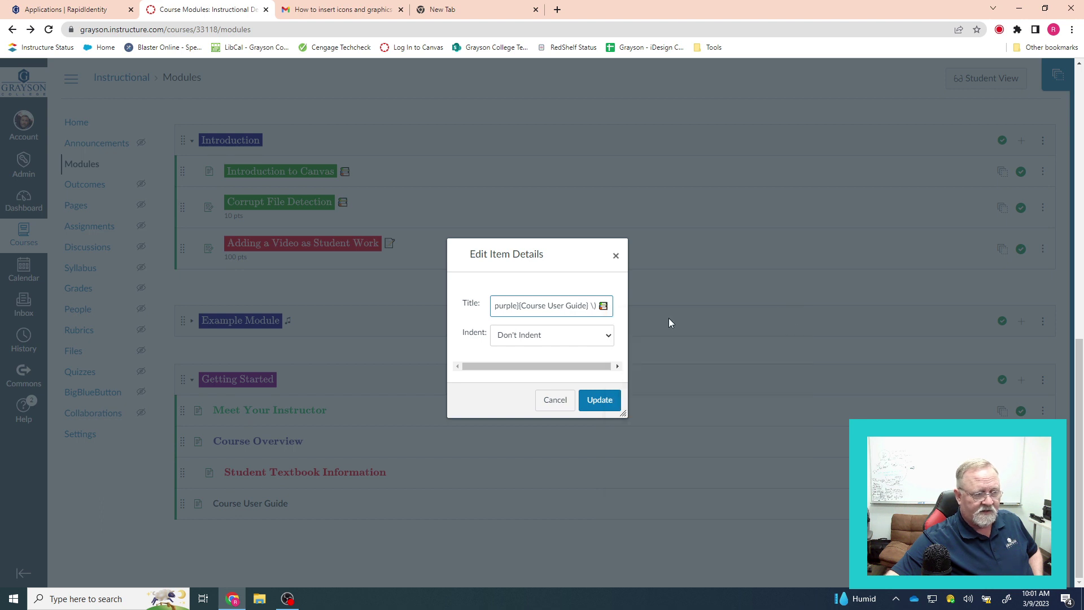
Step: Save the new purple LaTeX title with the books emoji using Update
left_click(596, 403)
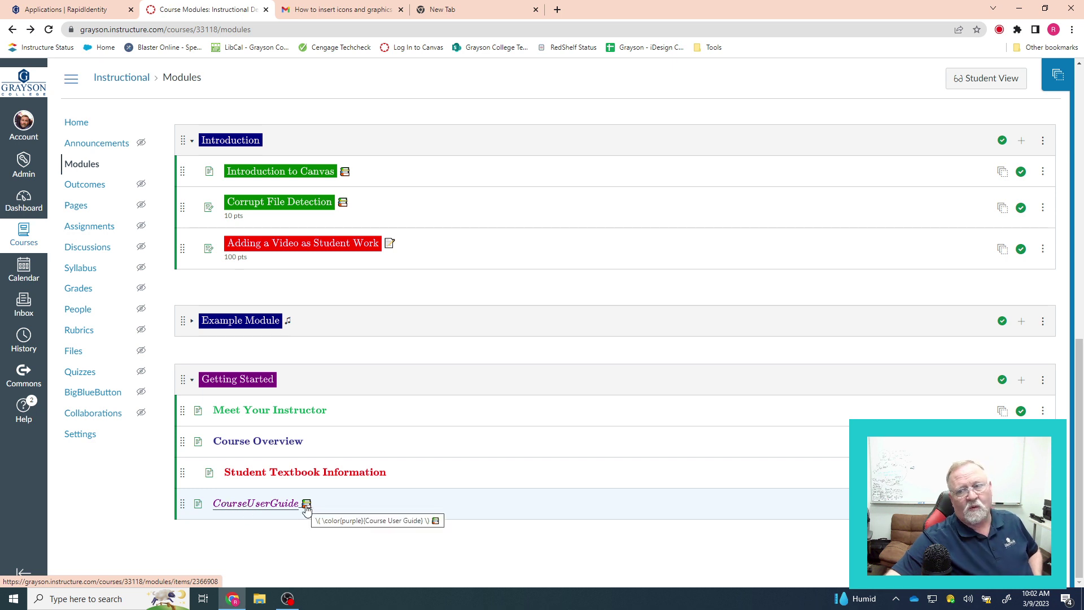
Step: Open the retitled Course User Guide page from the Getting Started module
left_click(243, 511)
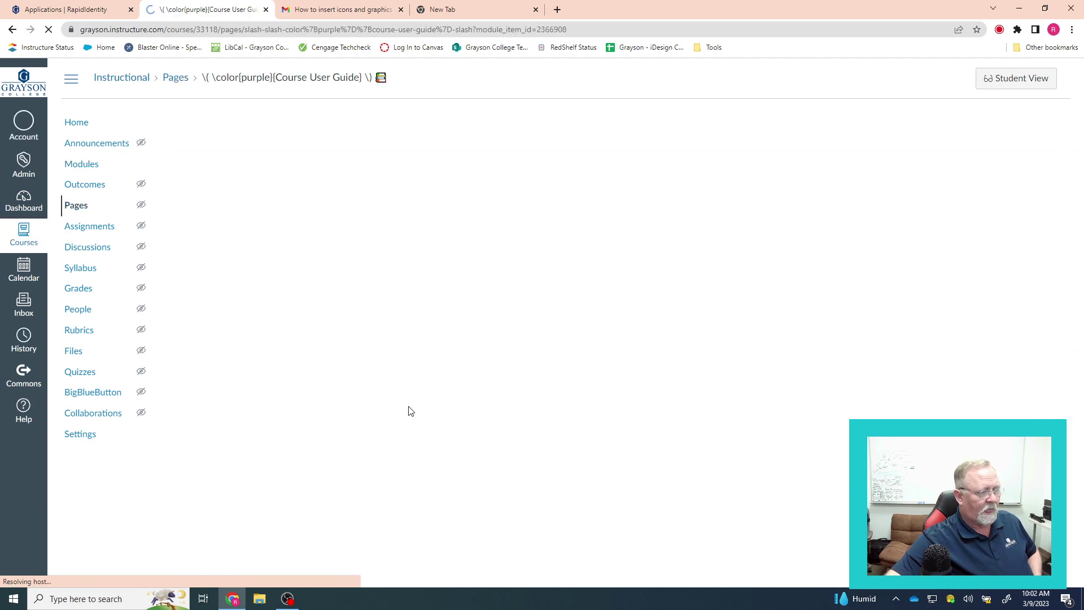